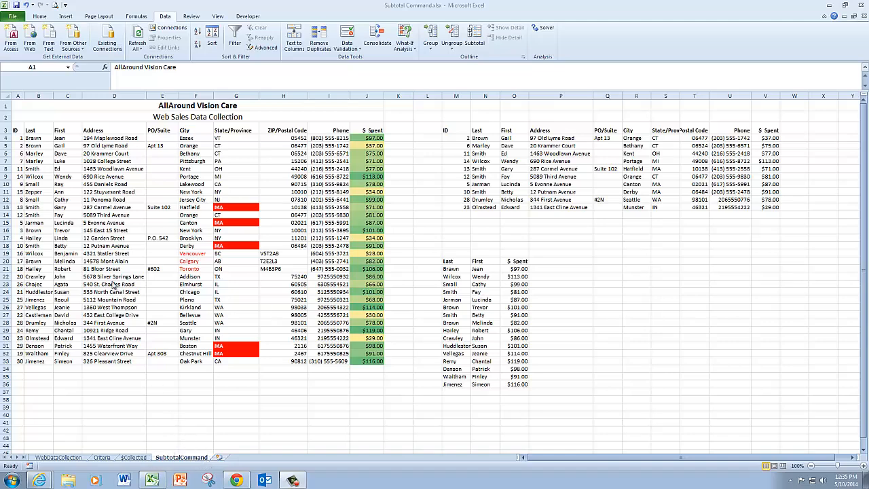
# Select the Database named range to view the extent of the web sales data, then deselect it
pyautogui.click(68, 68)
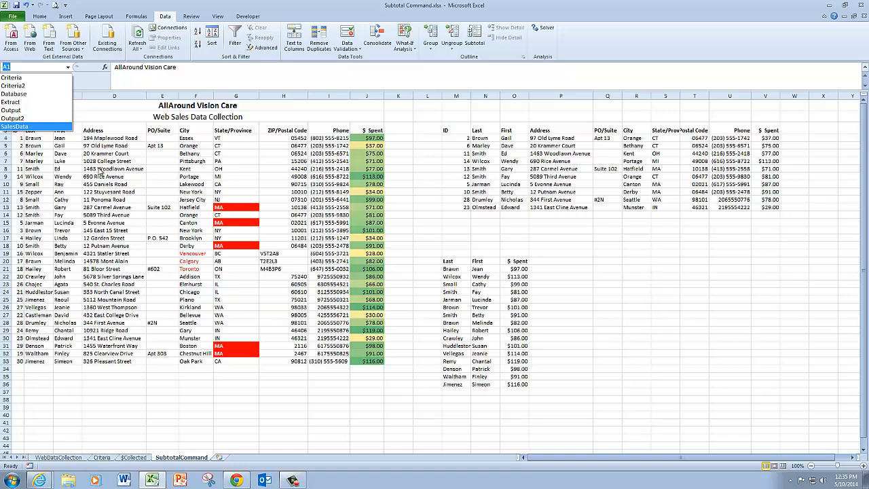
pyautogui.click(28, 95)
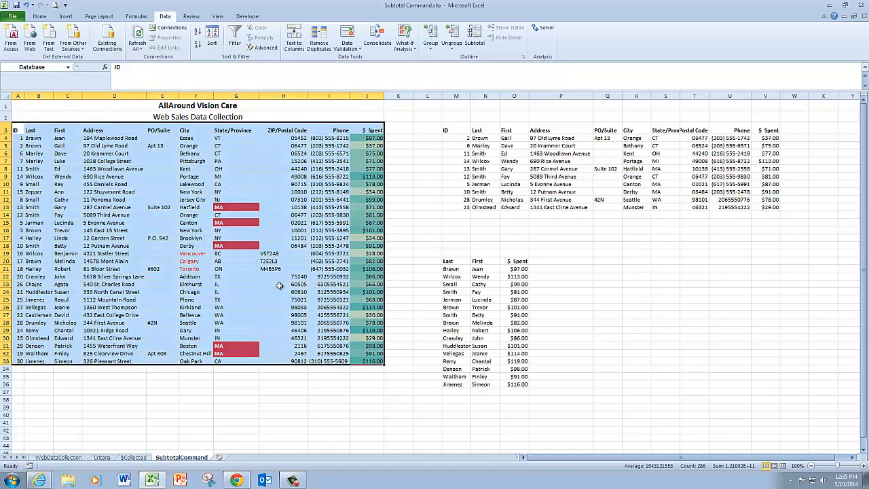
pyautogui.click(248, 306)
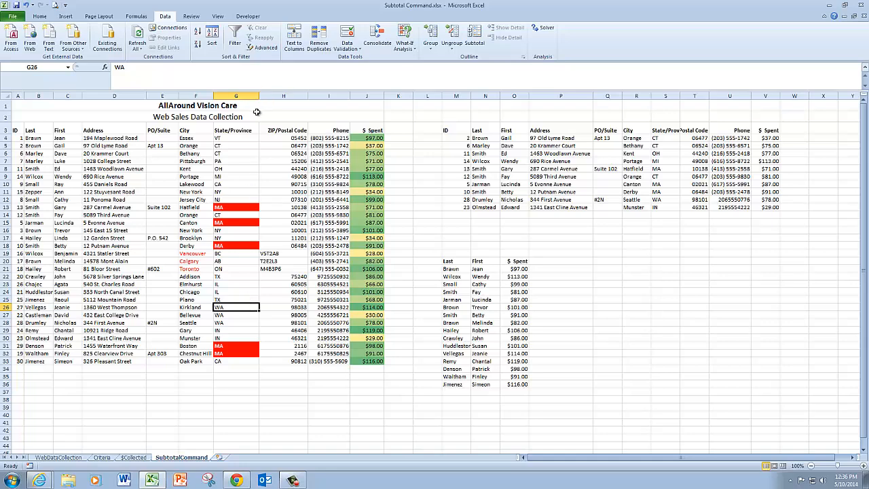
pyautogui.click(237, 146)
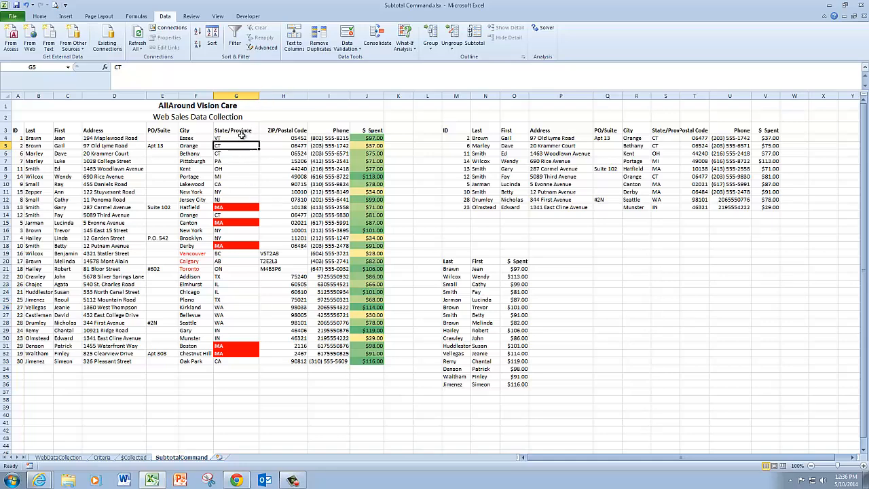
pyautogui.moveTo(238, 138); pyautogui.dragTo(233, 361)
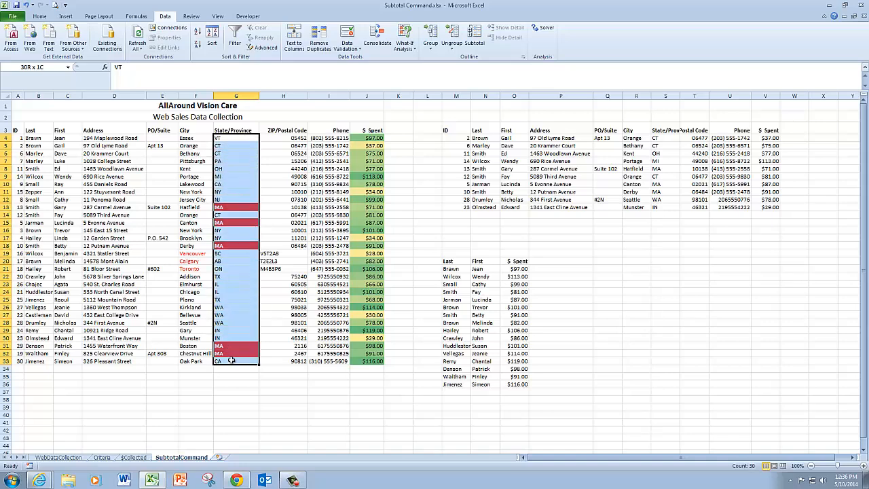
pyautogui.click(200, 32)
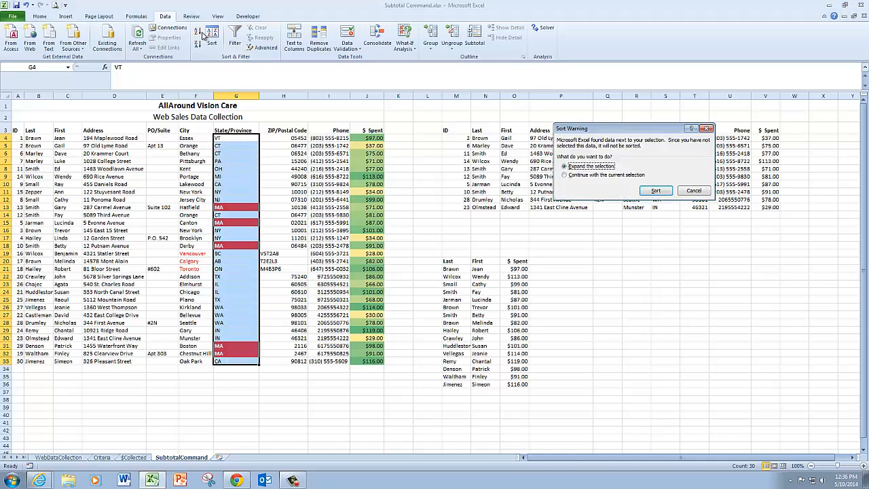
pyautogui.click(694, 195)
# Sort the web sales records by State/Province in ascending order
pyautogui.click(235, 138)
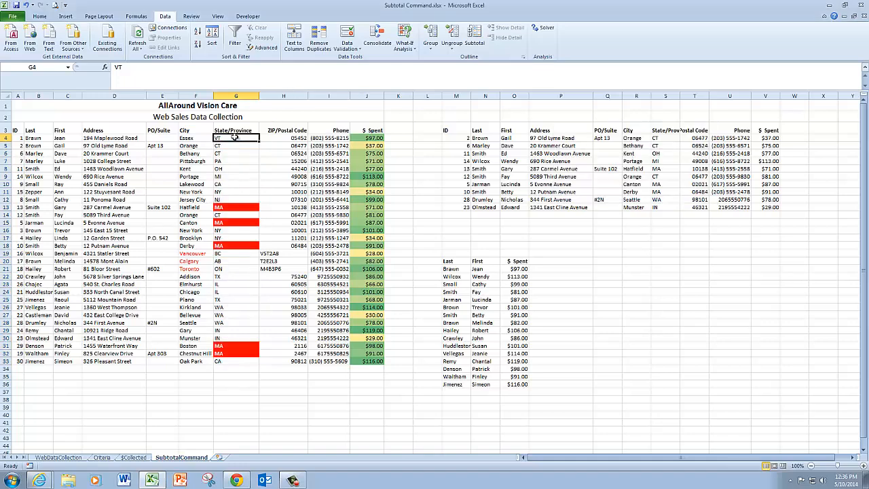
pyautogui.click(200, 32)
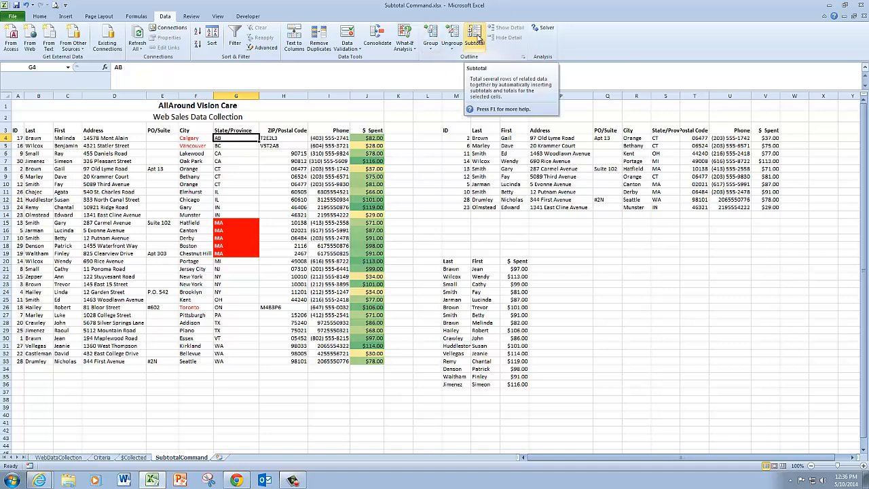
# Add subtotals to the web sales data that sum $ Spent at each change in State/Province
pyautogui.click(478, 40)
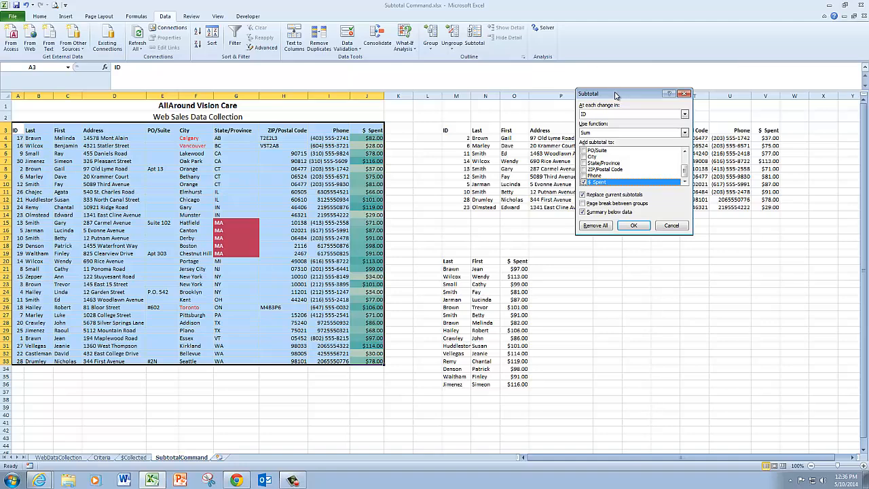
pyautogui.moveTo(616, 96); pyautogui.dragTo(453, 112)
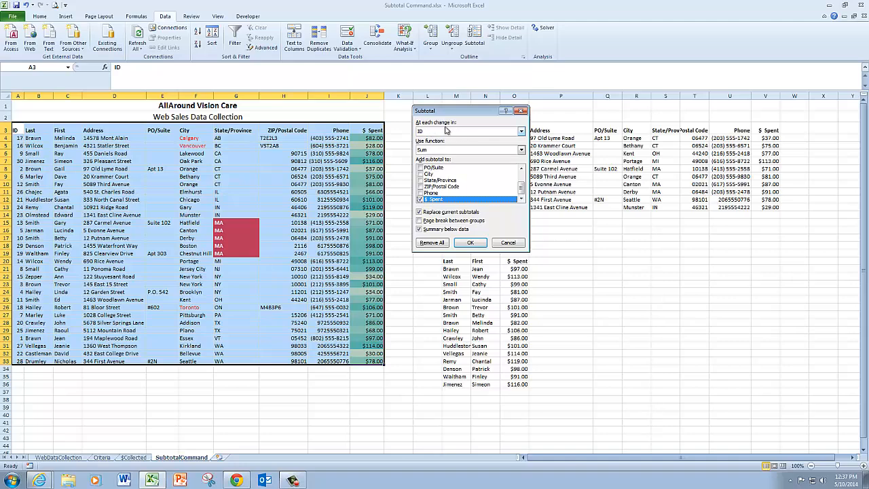
pyautogui.click(521, 131)
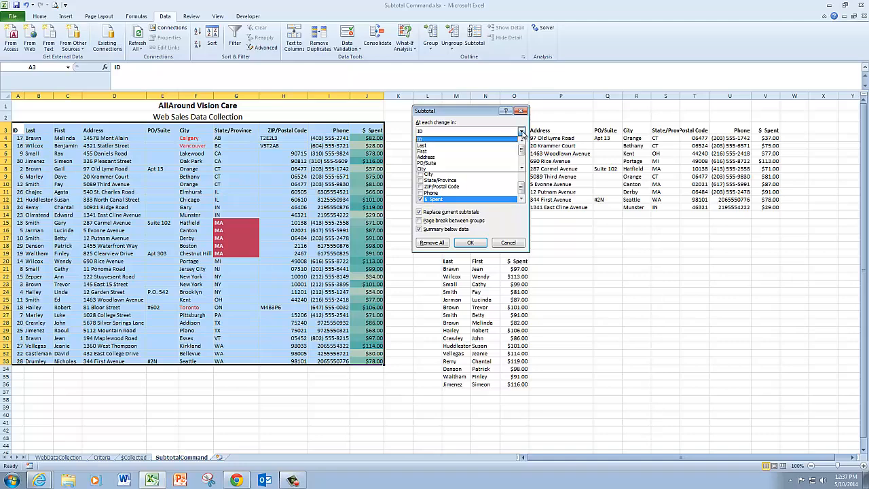
pyautogui.click(522, 161)
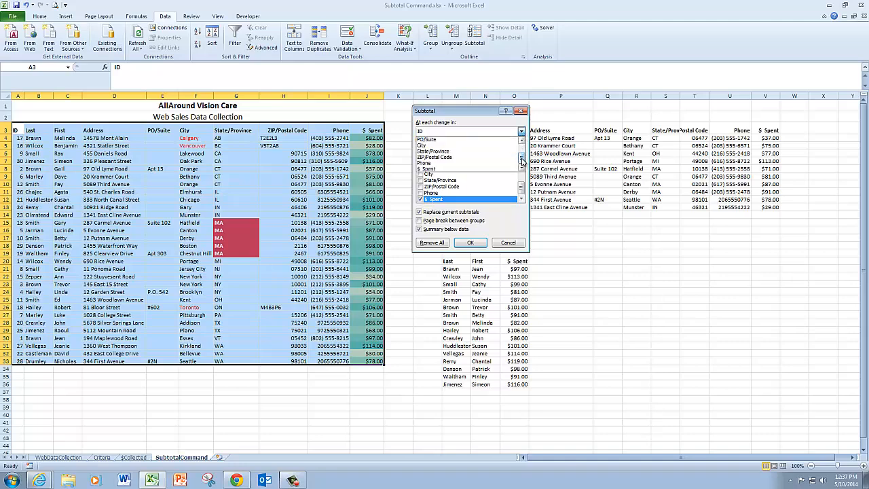
pyautogui.click(459, 151)
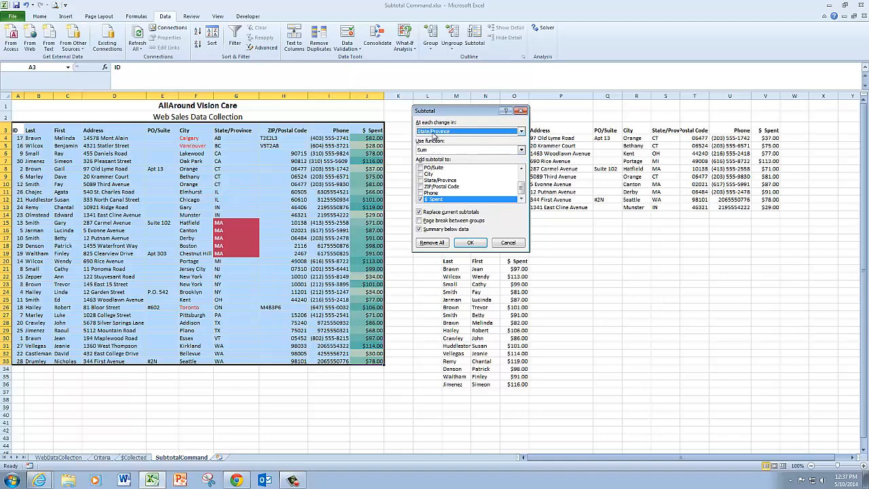
pyautogui.click(521, 150)
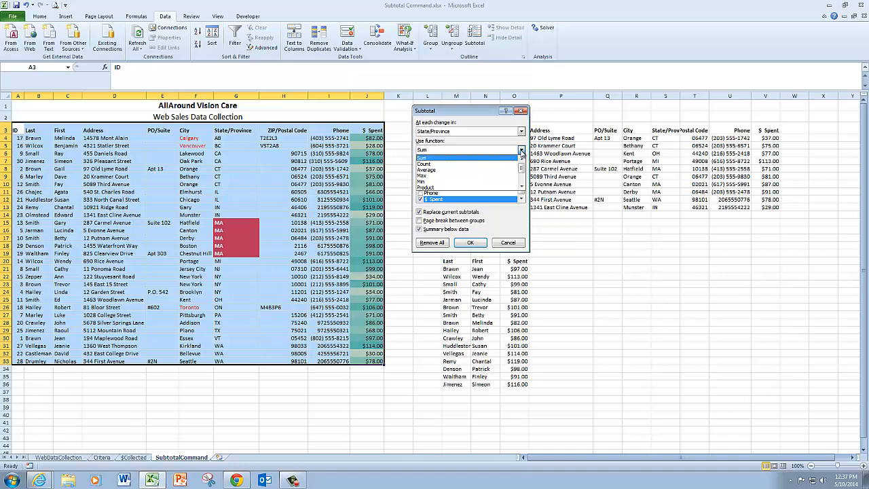
pyautogui.click(508, 158)
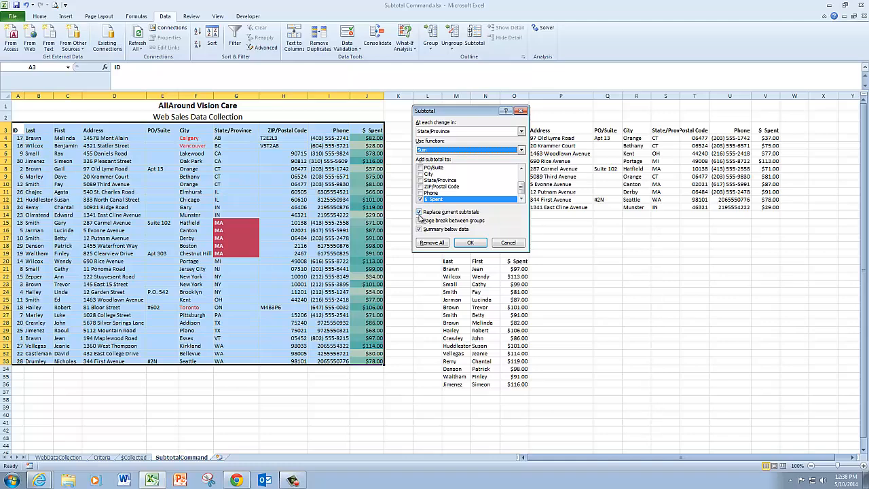
pyautogui.click(484, 246)
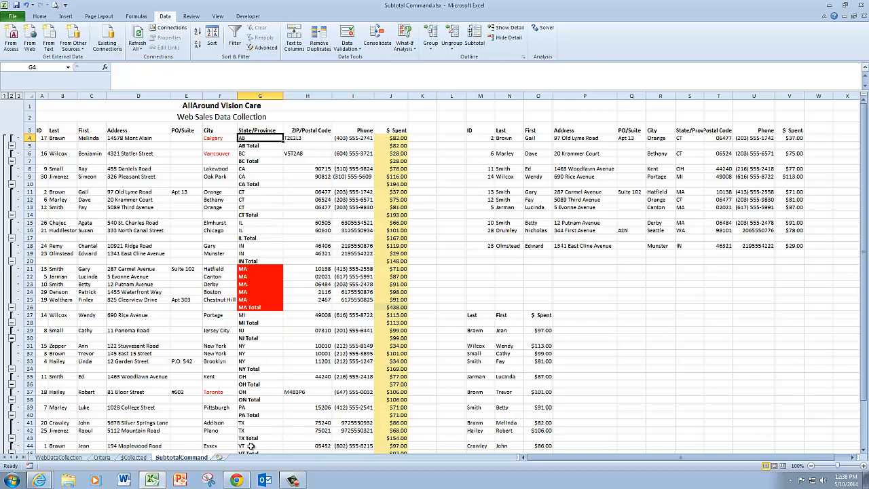
# Try to reopen the Subtotal command from empty cell Q28 outside the sales data
pyautogui.click(626, 326)
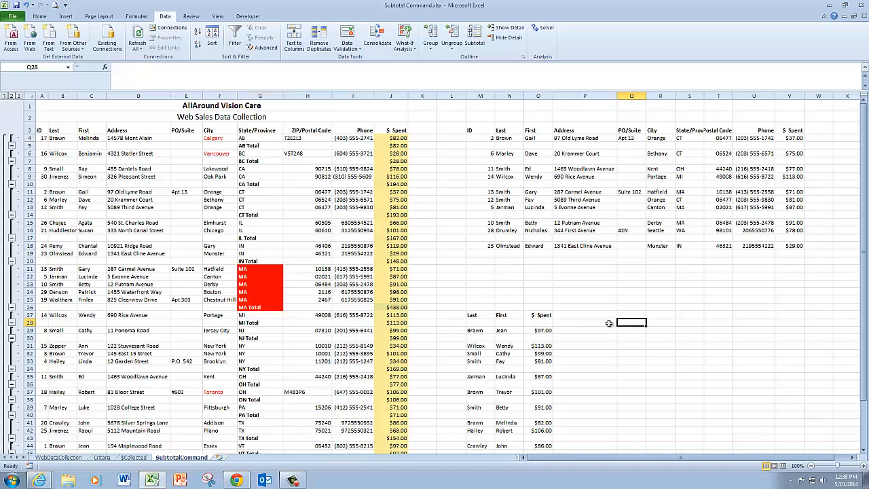
pyautogui.click(474, 35)
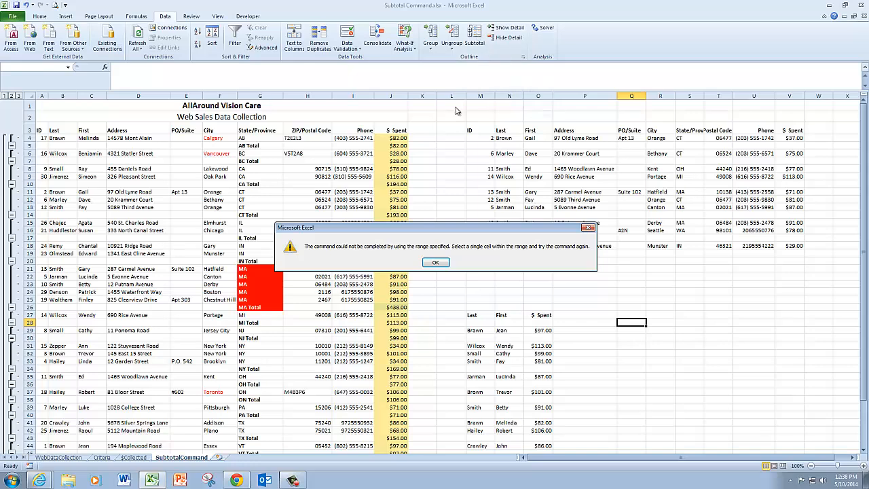
pyautogui.click(437, 263)
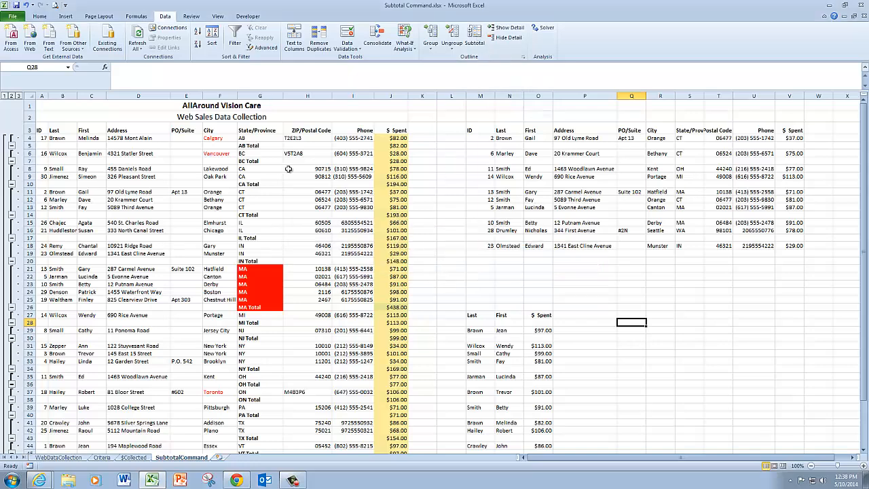
pyautogui.click(68, 67)
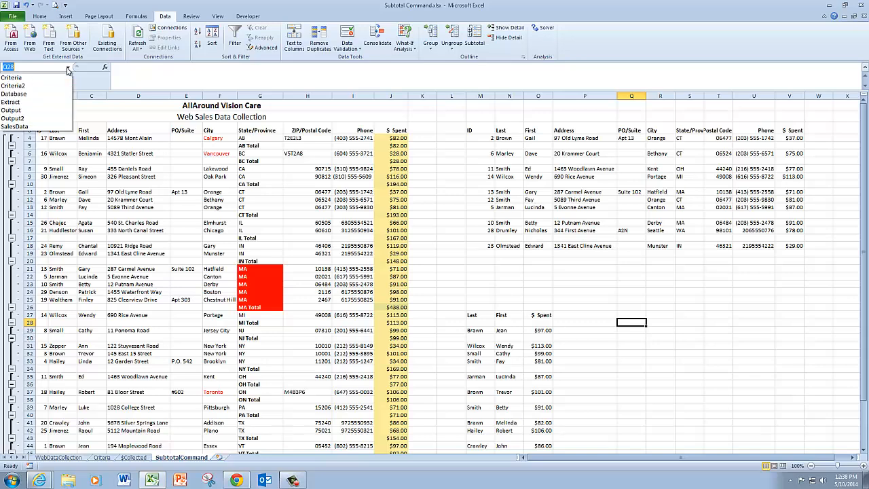
pyautogui.click(448, 185)
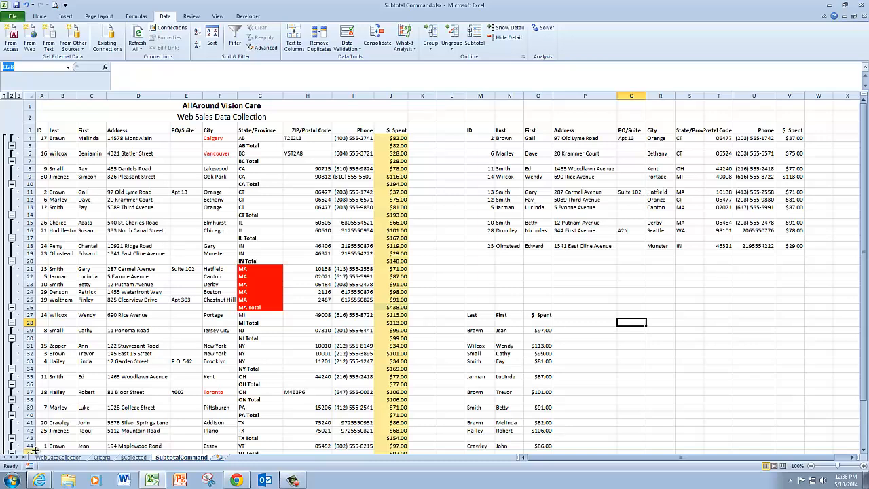
# View the outline at grand total level and at state totals level, then restore the full detail
pyautogui.click(5, 96)
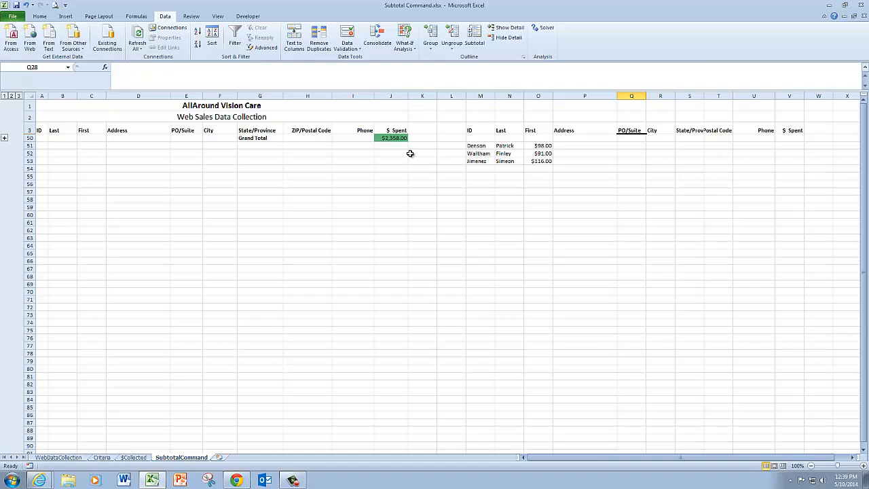
pyautogui.click(11, 97)
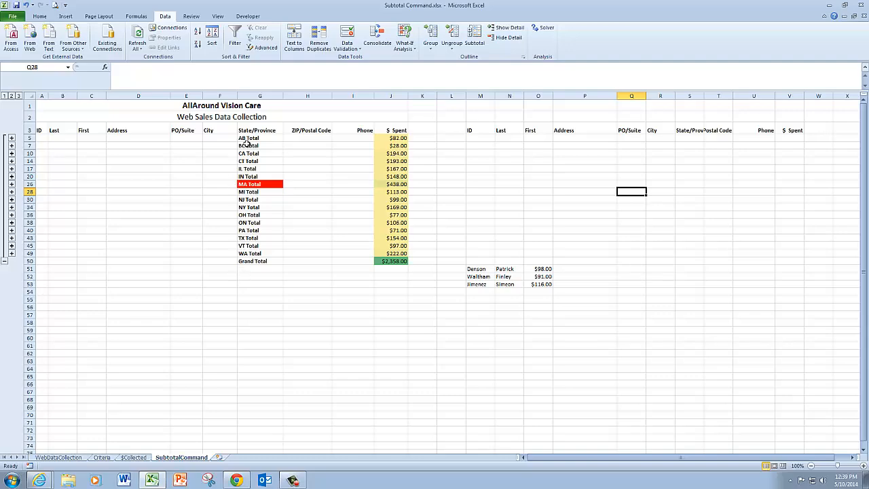
pyautogui.click(19, 96)
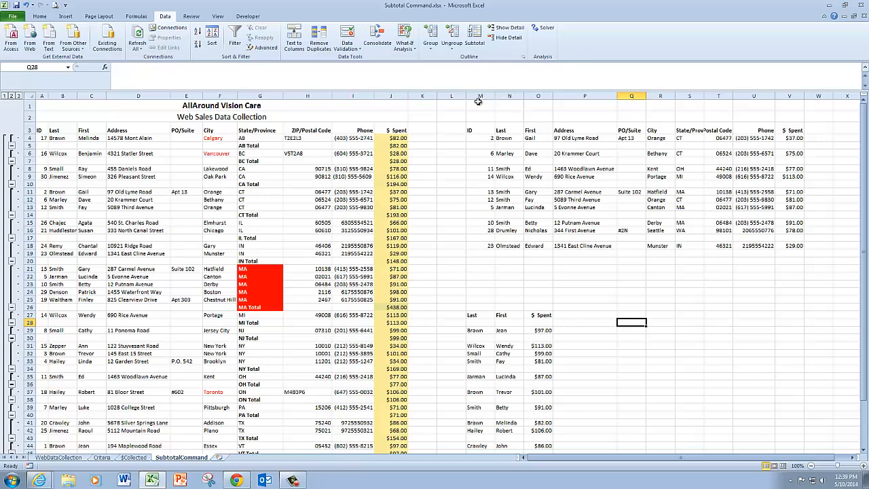
pyautogui.click(477, 37)
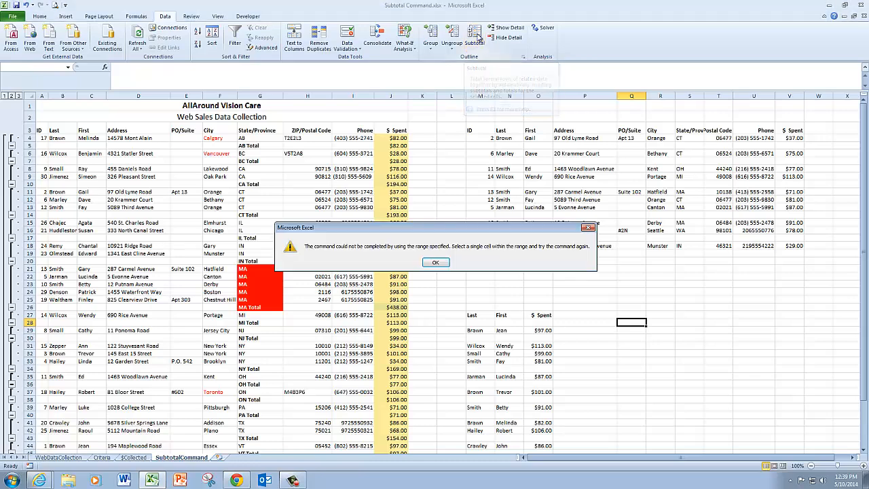
pyautogui.click(435, 263)
pyautogui.click(92, 145)
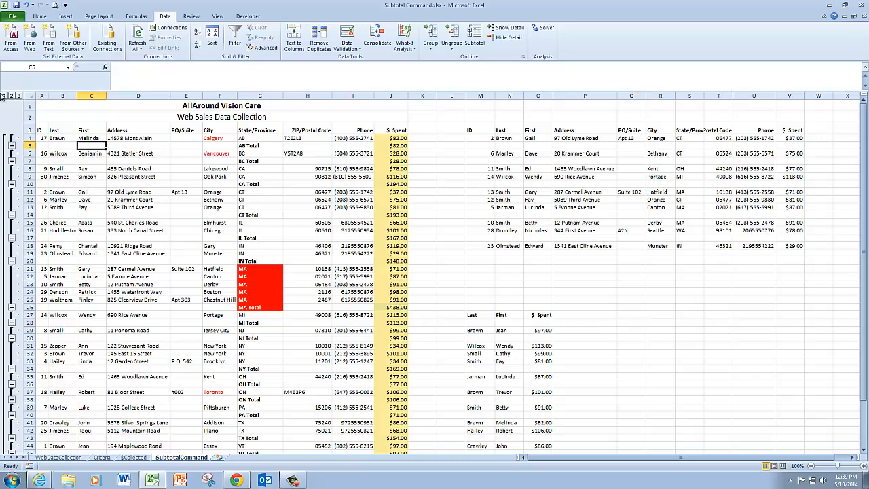
# Select the Database named range and remove all of its subtotals
pyautogui.click(68, 67)
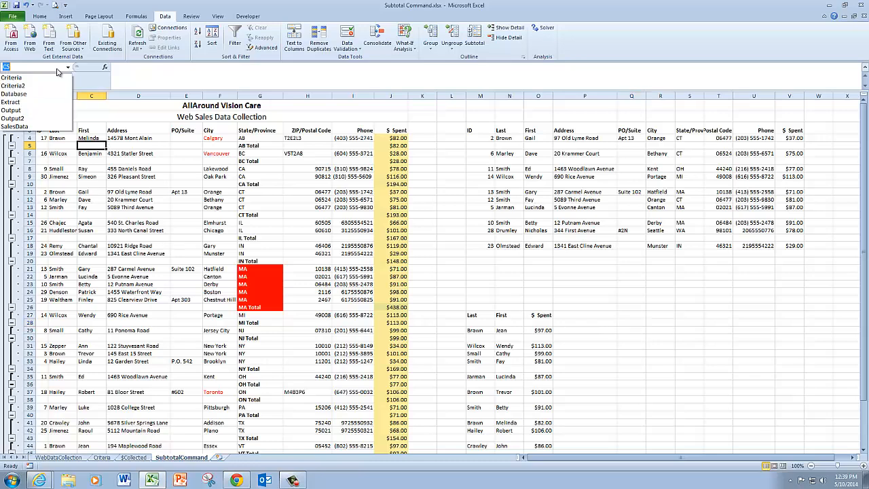
pyautogui.click(28, 94)
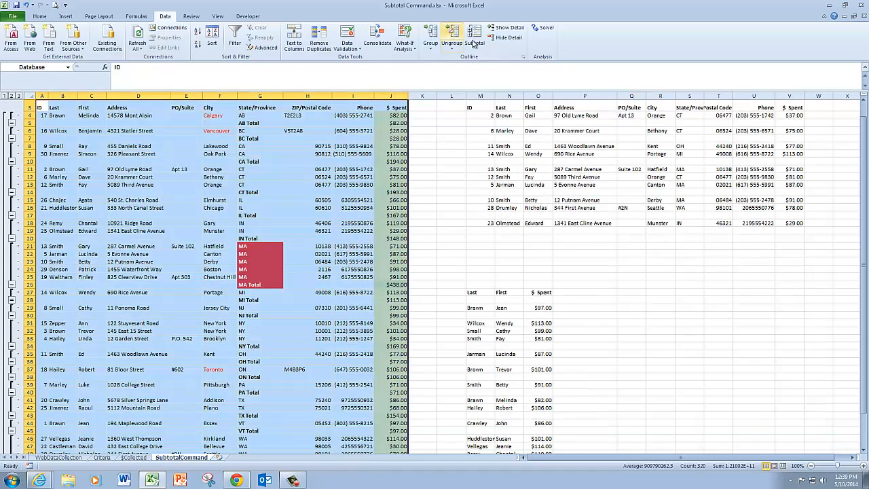
pyautogui.click(479, 45)
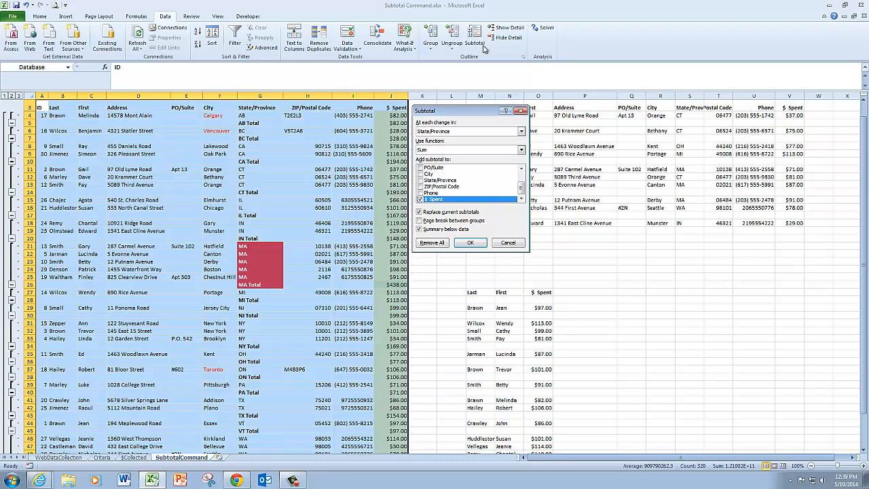
pyautogui.click(432, 243)
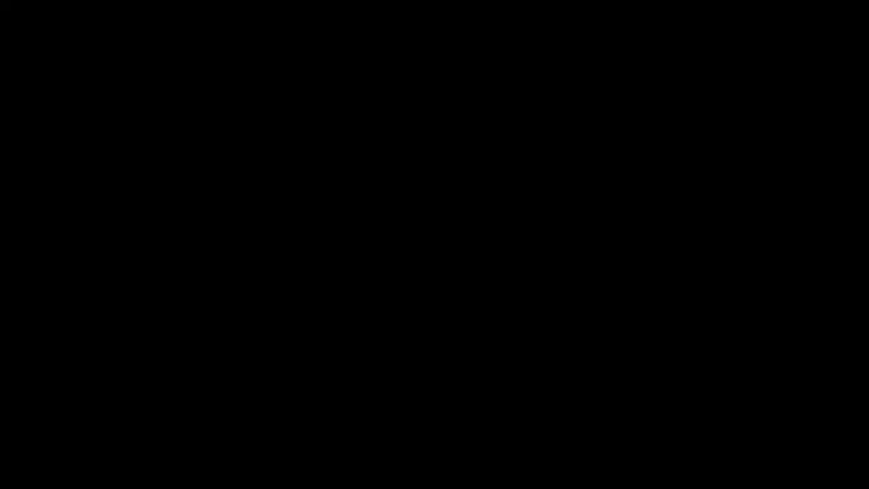